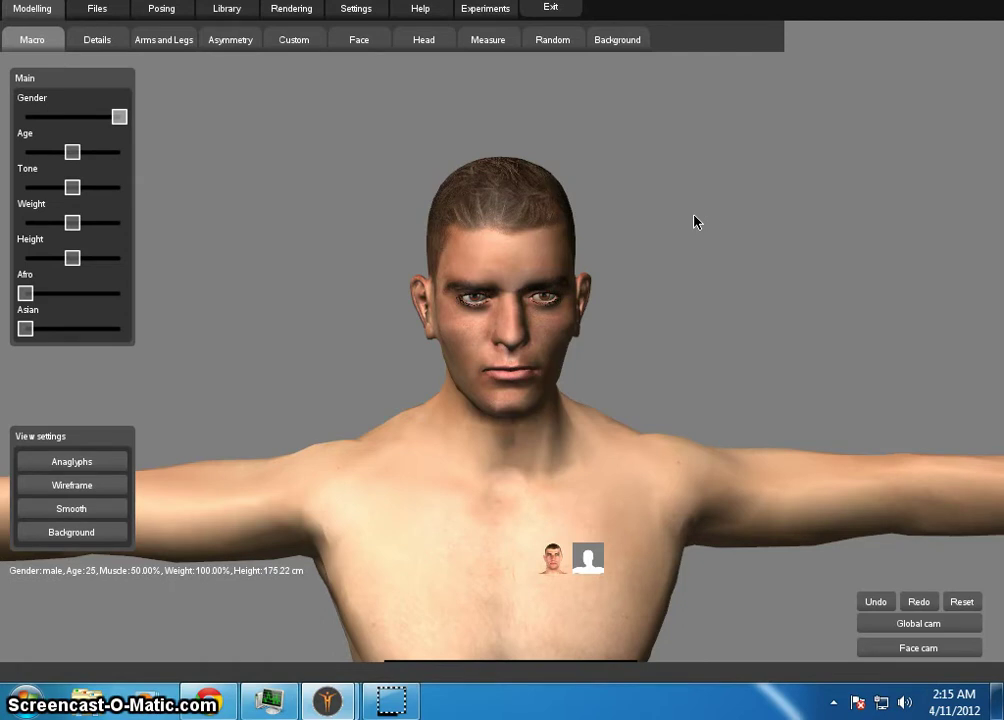
Orbit, pan and zoom the view to frame the male model from the front.
drag(773, 329, 645, 328)
right_drag(831, 361, 812, 294)
drag(812, 294, 865, 332)
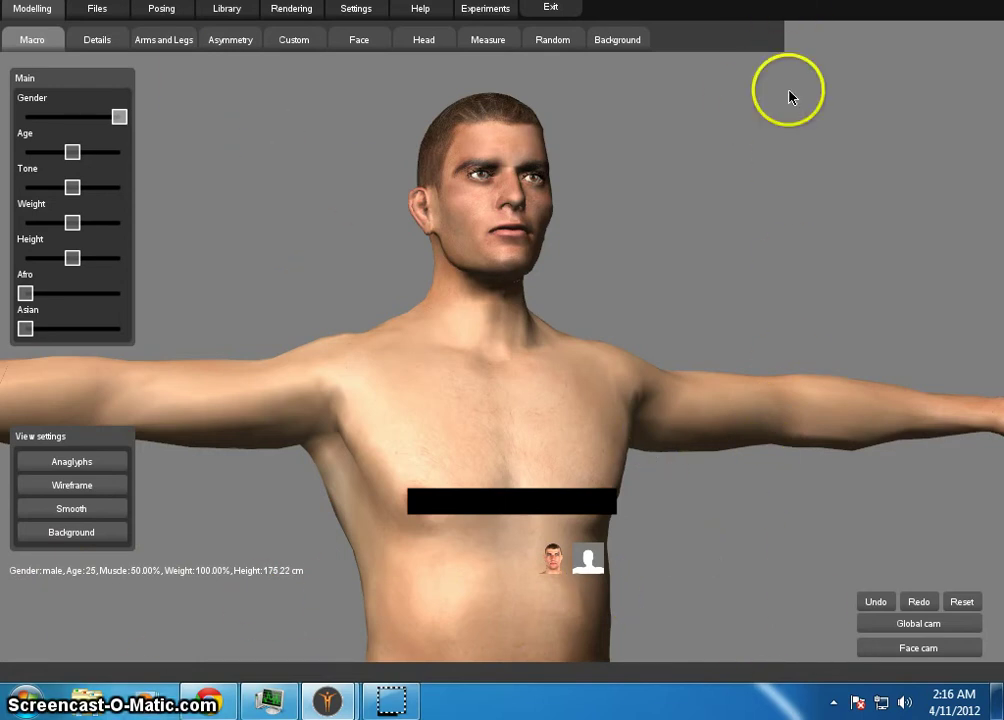
drag(824, 155, 757, 168)
right_drag(872, 244, 838, 268)
scroll(837, 268, up, 2)
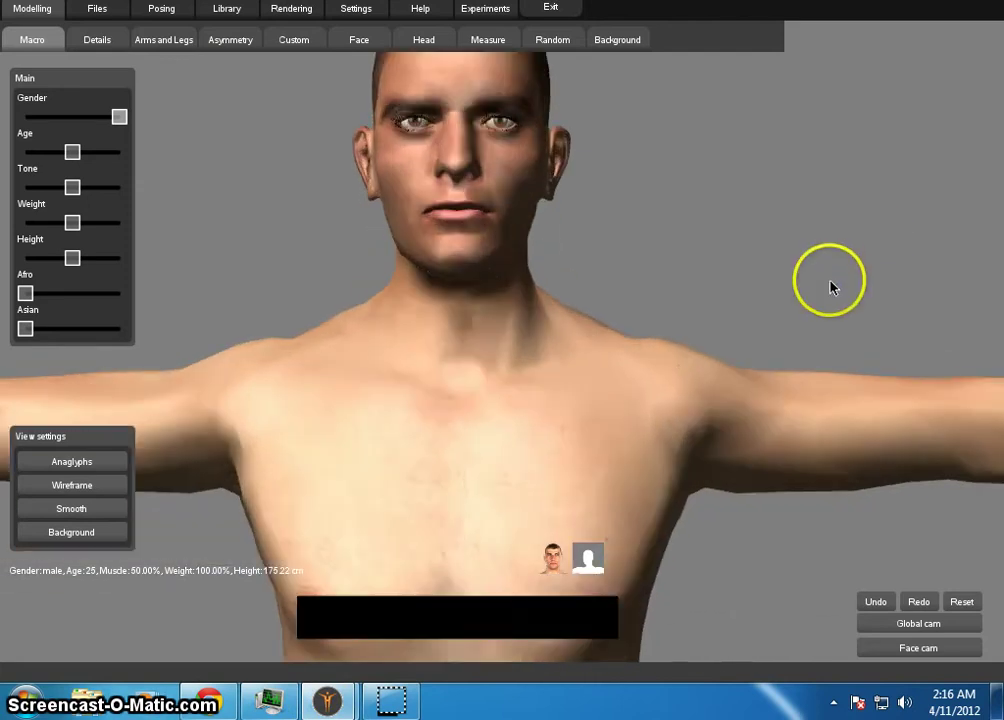
scroll(830, 287, down, 5)
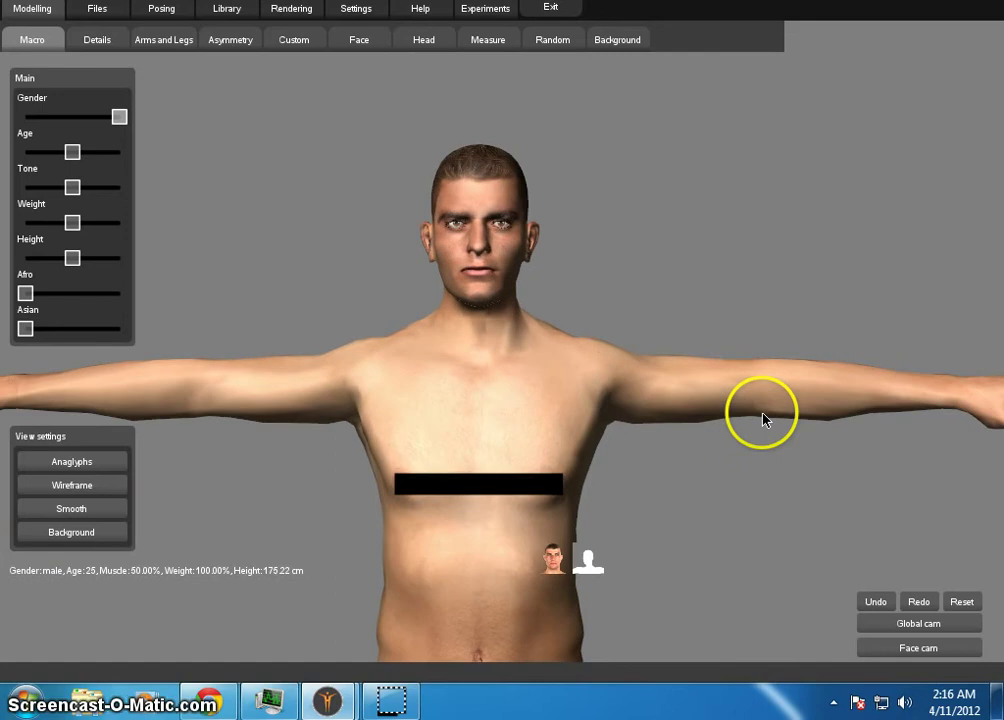
Apply the green eye texture from the Library's Eyes tab.
click(588, 560)
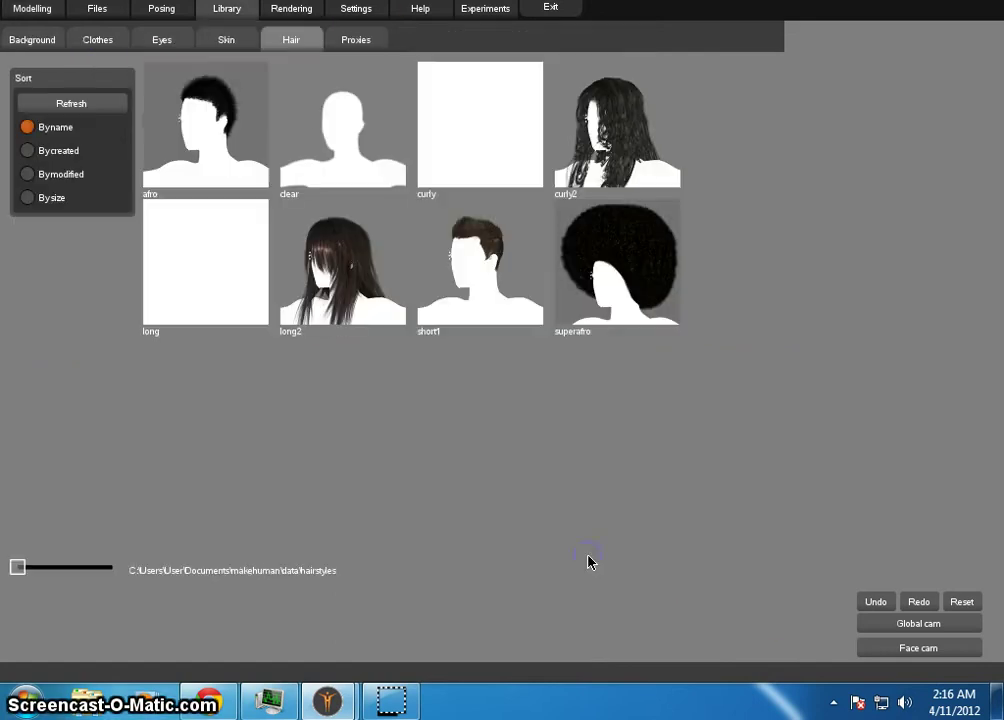
click(233, 41)
click(157, 40)
click(403, 109)
click(361, 137)
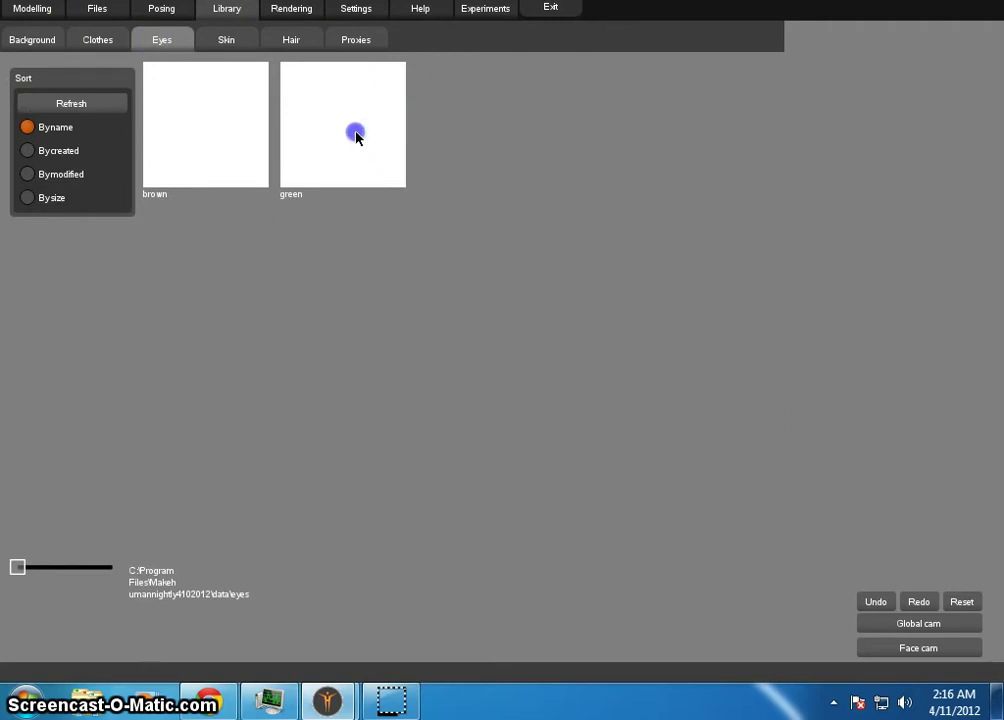
Rotate and zoom in on the model's face to check the new green eyes.
drag(728, 262, 690, 190)
right_drag(662, 298, 926, 123)
right_drag(347, 496, 302, 588)
right_drag(596, 269, 683, 262)
mouse_move(683, 262)
mouse_down()
mouse_move(713, 242)
mouse_move(690, 254)
mouse_move(708, 238)
mouse_move(684, 246)
mouse_up()
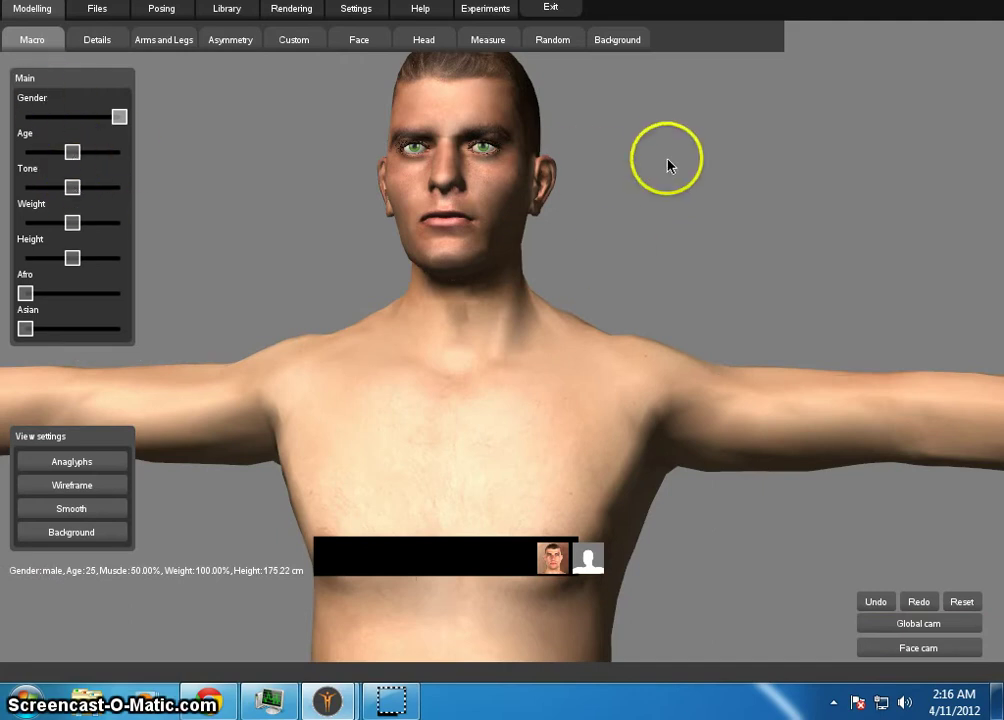
Switch to the Global camera and frame the model's whole body facing front.
click(929, 624)
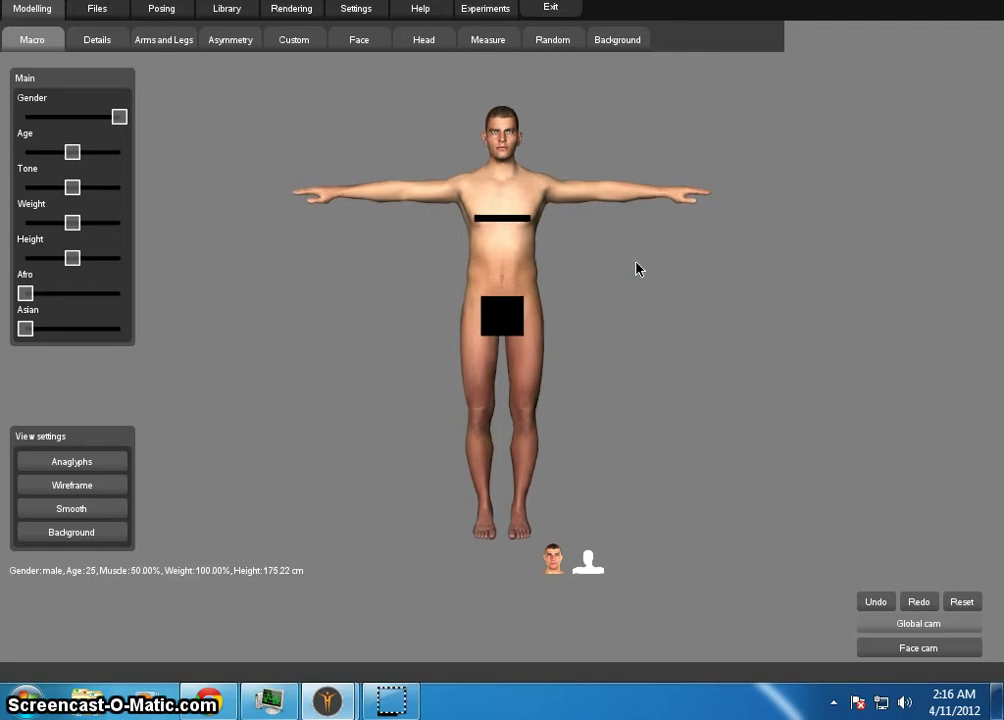
right_drag(636, 267, 628, 685)
drag(683, 298, 668, 338)
right_drag(675, 256, 659, 307)
drag(659, 347, 671, 318)
right_drag(670, 318, 683, 225)
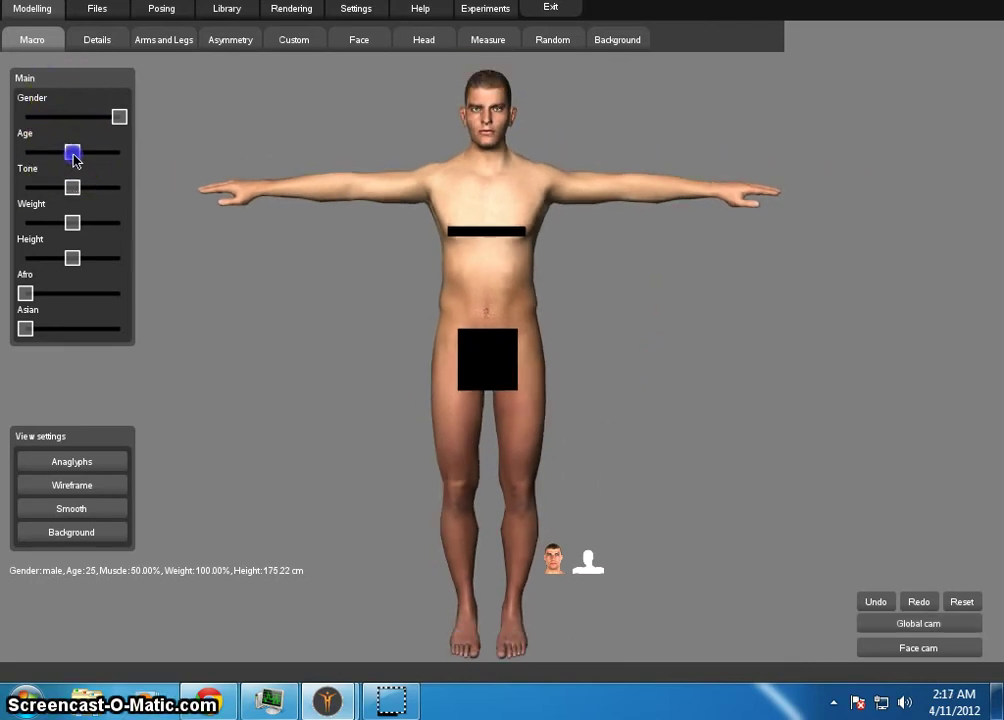
Lower Age to 22 and raise Muscle tone toward 81.25% on the Macro sliders.
drag(59, 155, 57, 155)
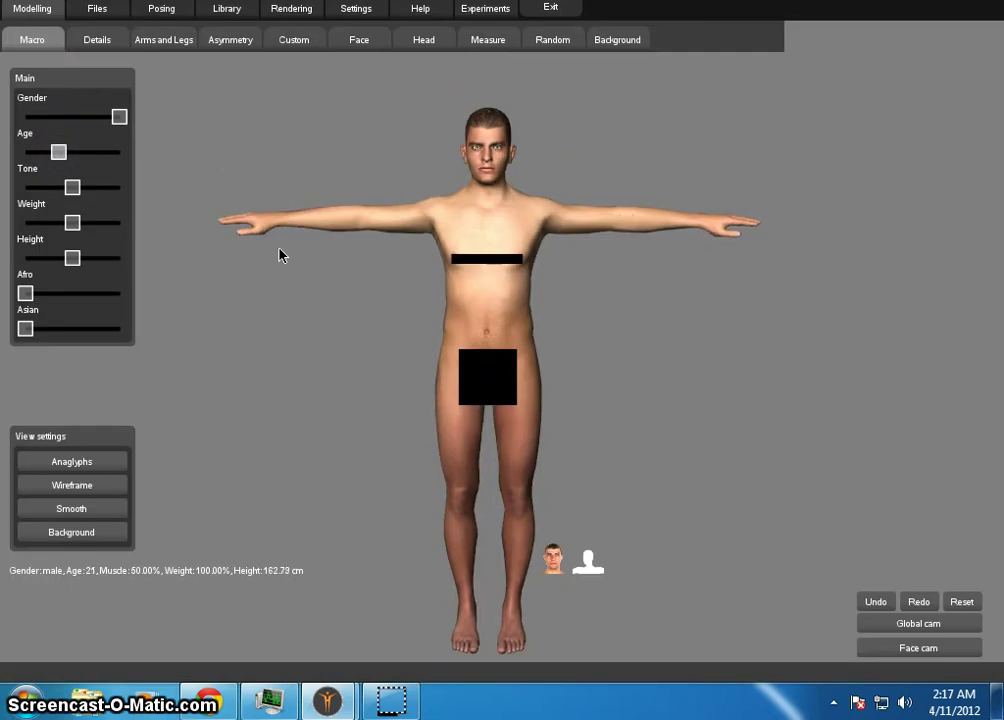
click(64, 154)
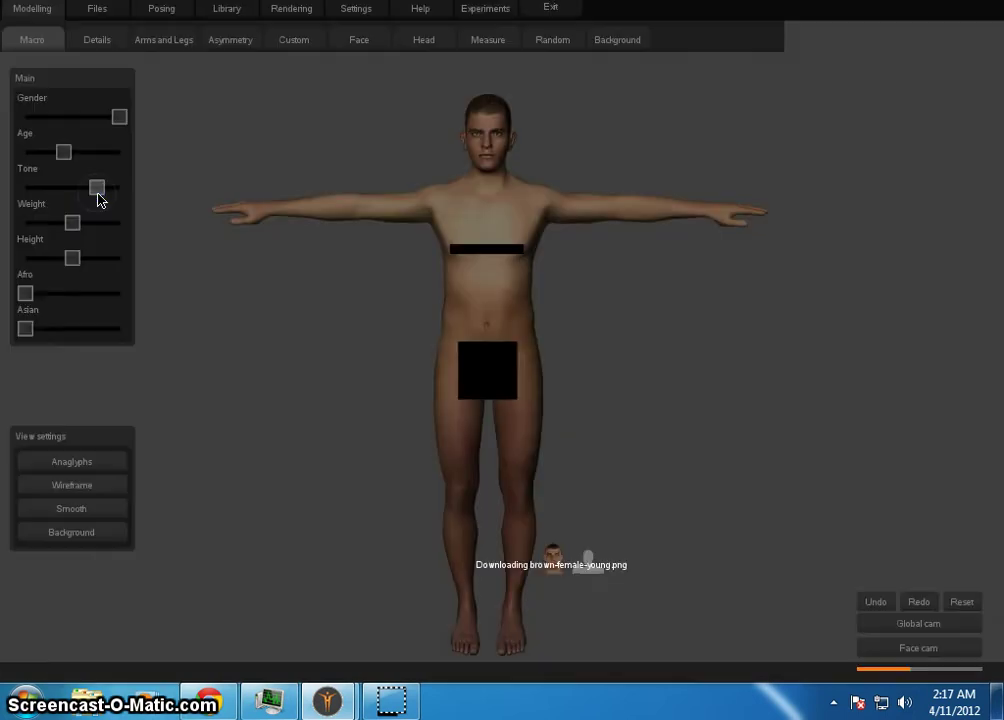
click(104, 236)
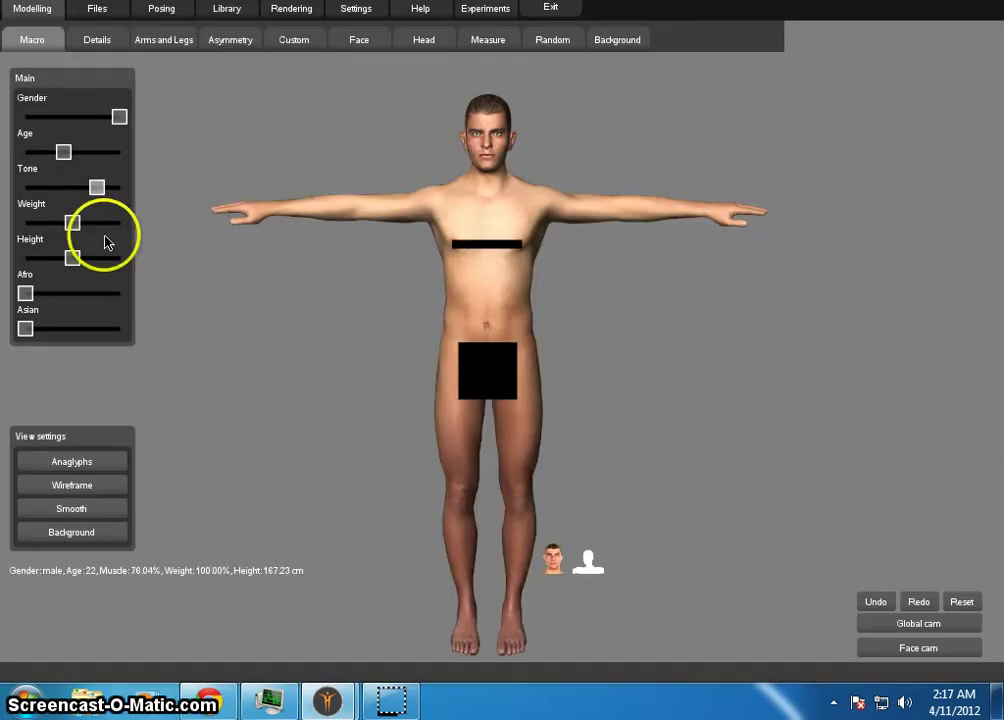
click(100, 189)
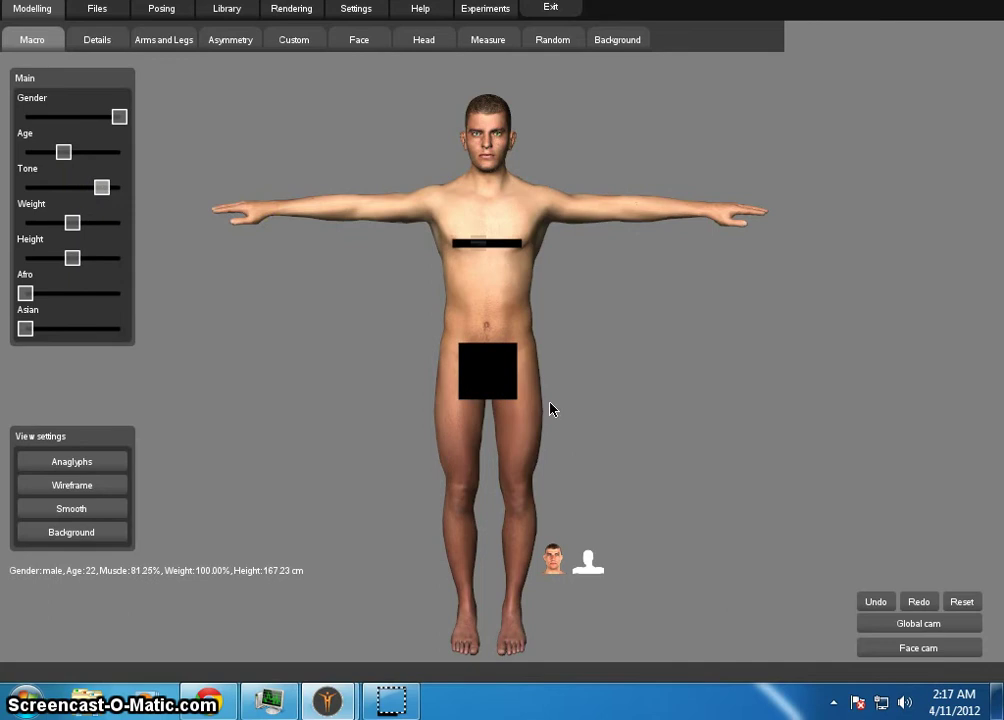
Reduce Weight to 86.46% and Height to 166.64 cm.
click(542, 407)
click(165, 215)
click(72, 221)
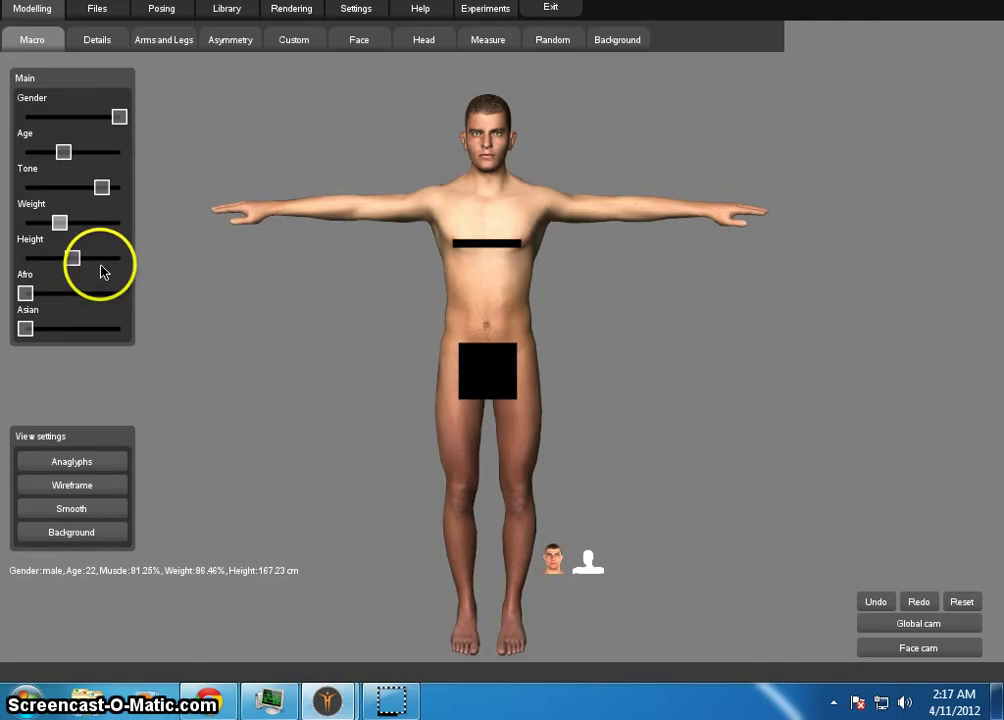
click(73, 259)
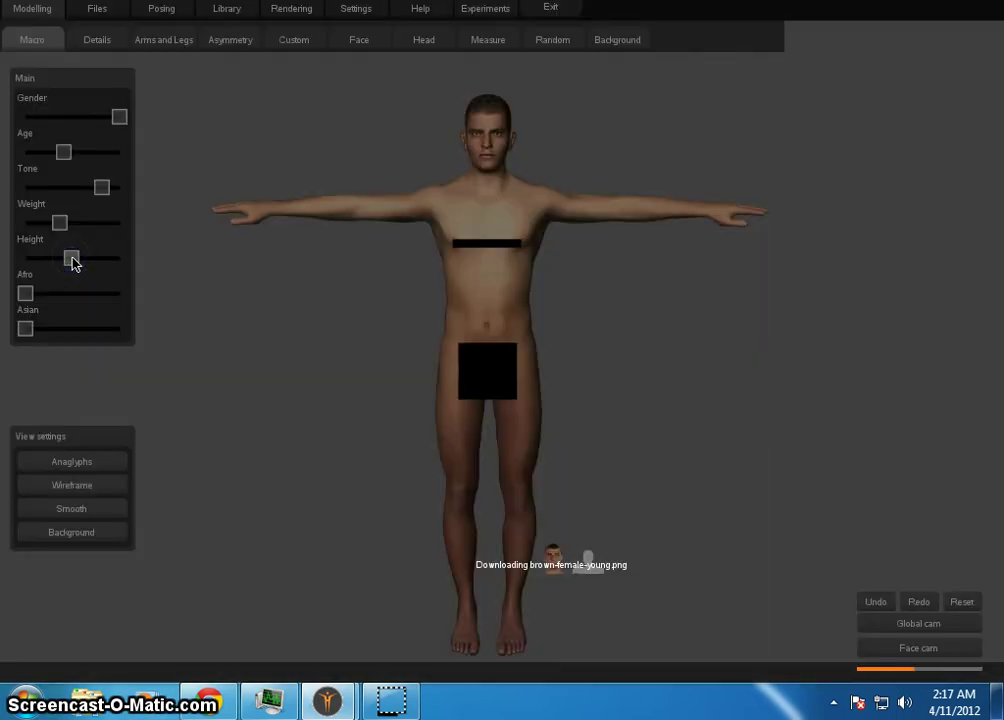
click(78, 330)
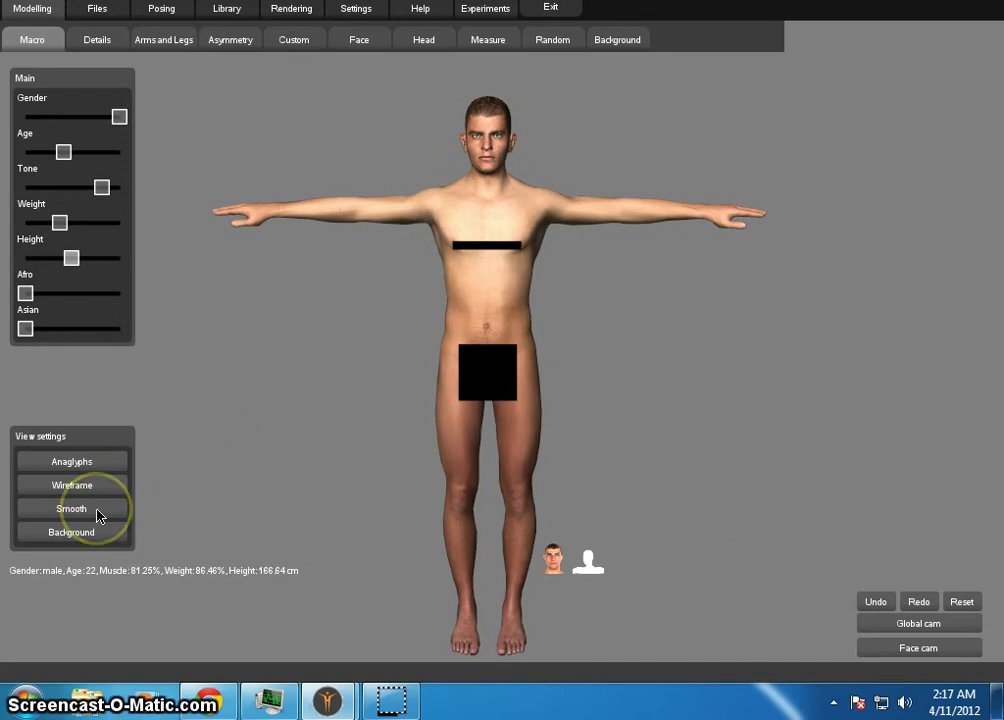
drag(634, 352, 711, 333)
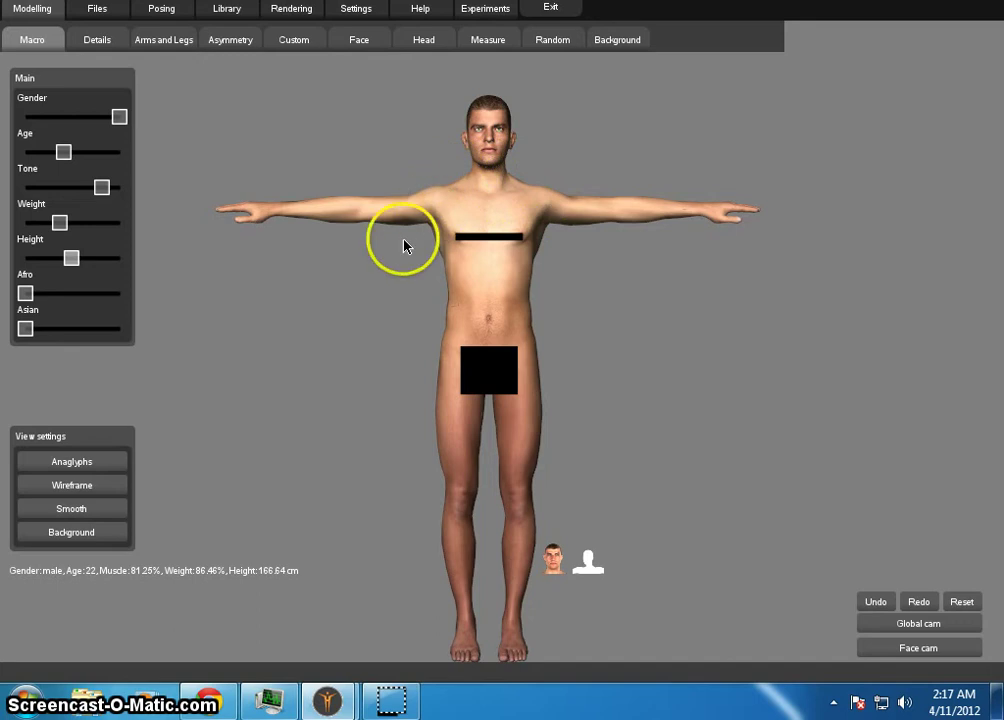
click(750, 280)
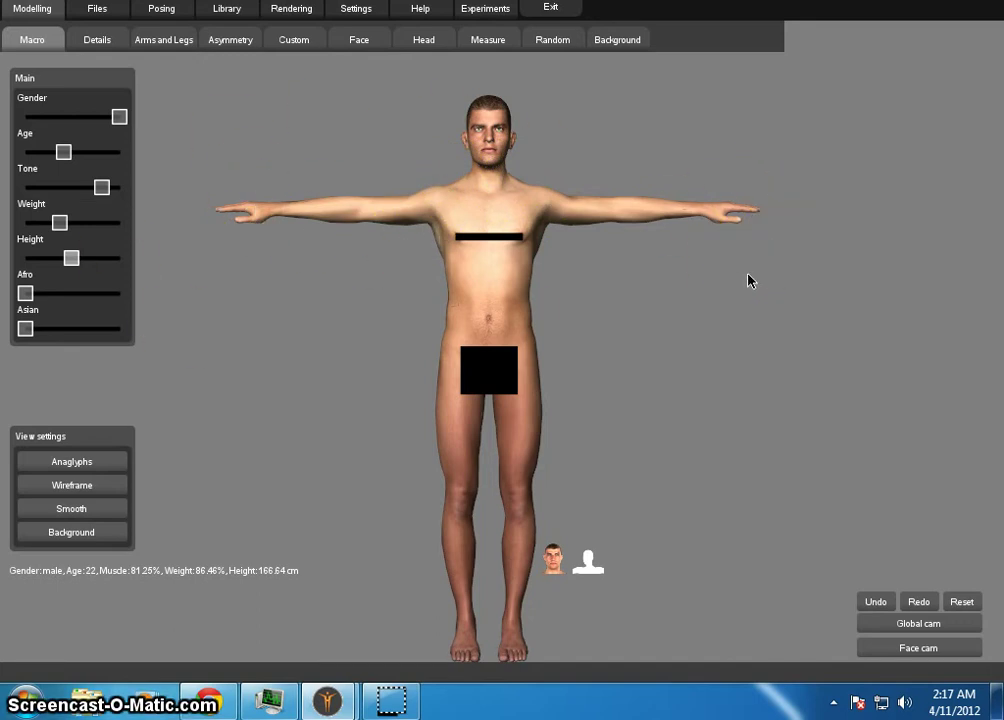
drag(607, 193, 269, 184)
drag(728, 348, 417, 340)
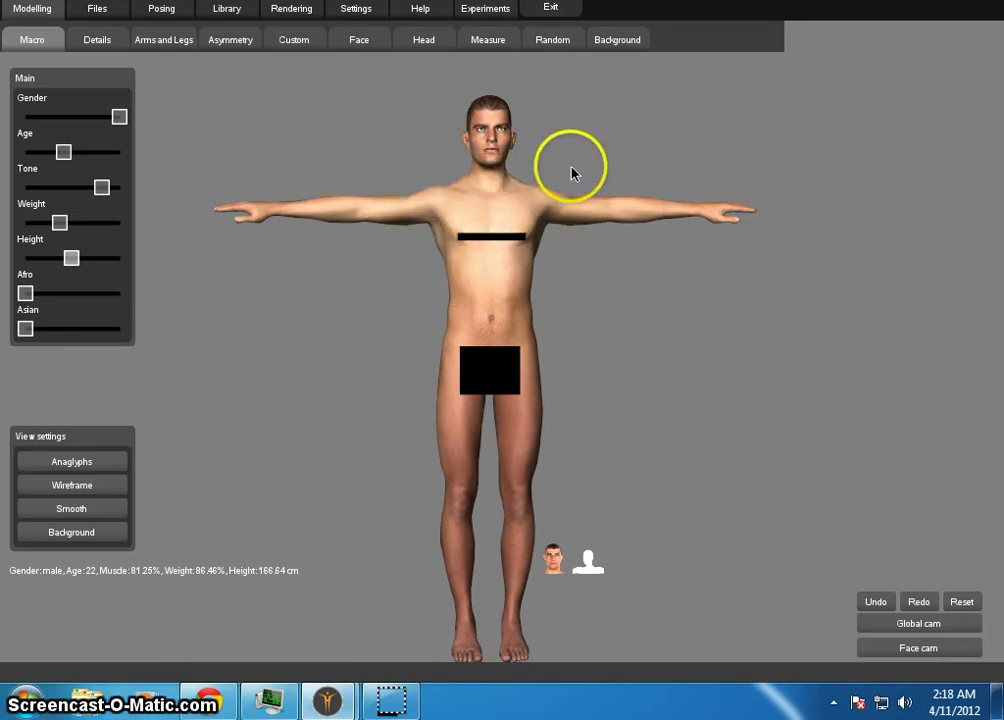
mouse_move(746, 300)
mouse_down()
mouse_move(659, 314)
mouse_move(792, 309)
mouse_move(713, 318)
mouse_move(753, 307)
mouse_move(738, 316)
mouse_up()
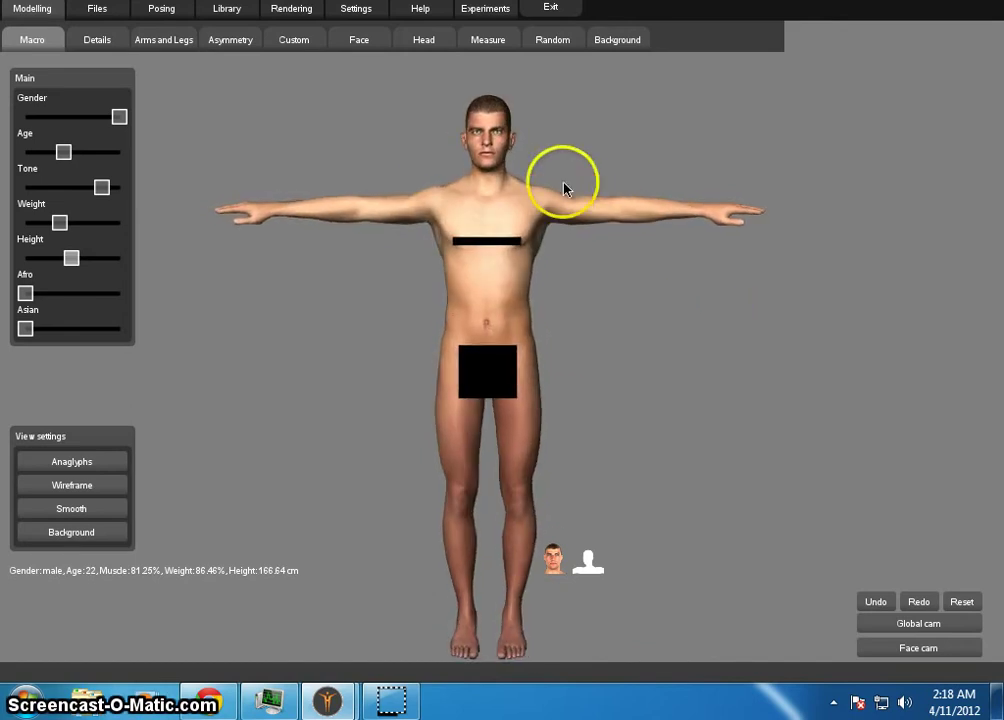
mouse_move(598, 280)
mouse_down()
mouse_move(603, 264)
mouse_move(607, 294)
mouse_move(586, 300)
mouse_move(596, 300)
mouse_up()
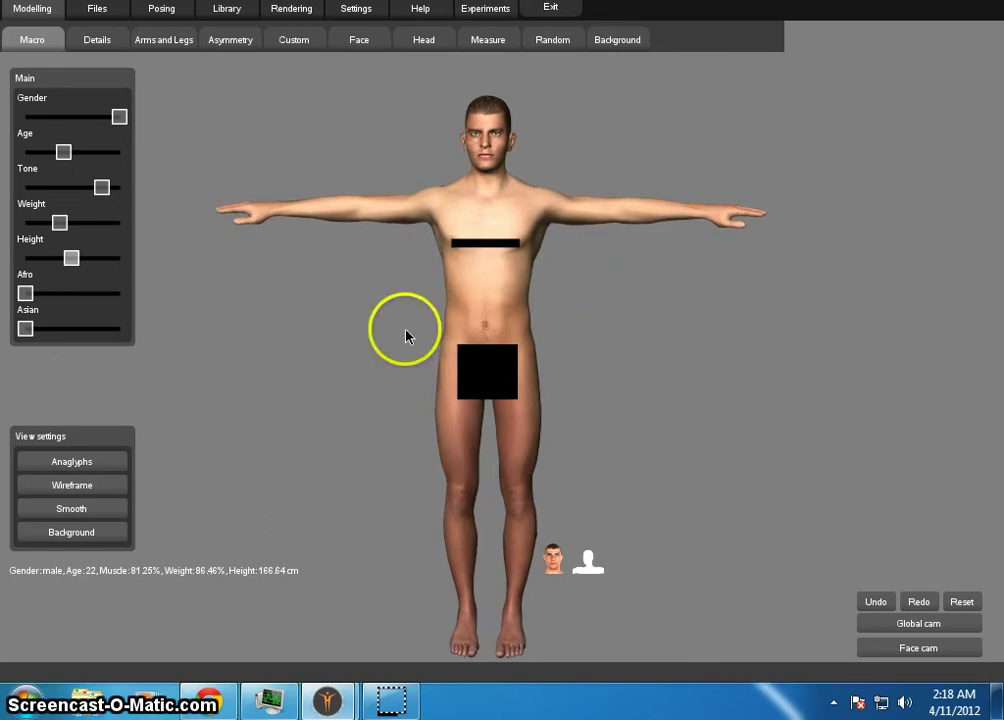
click(95, 513)
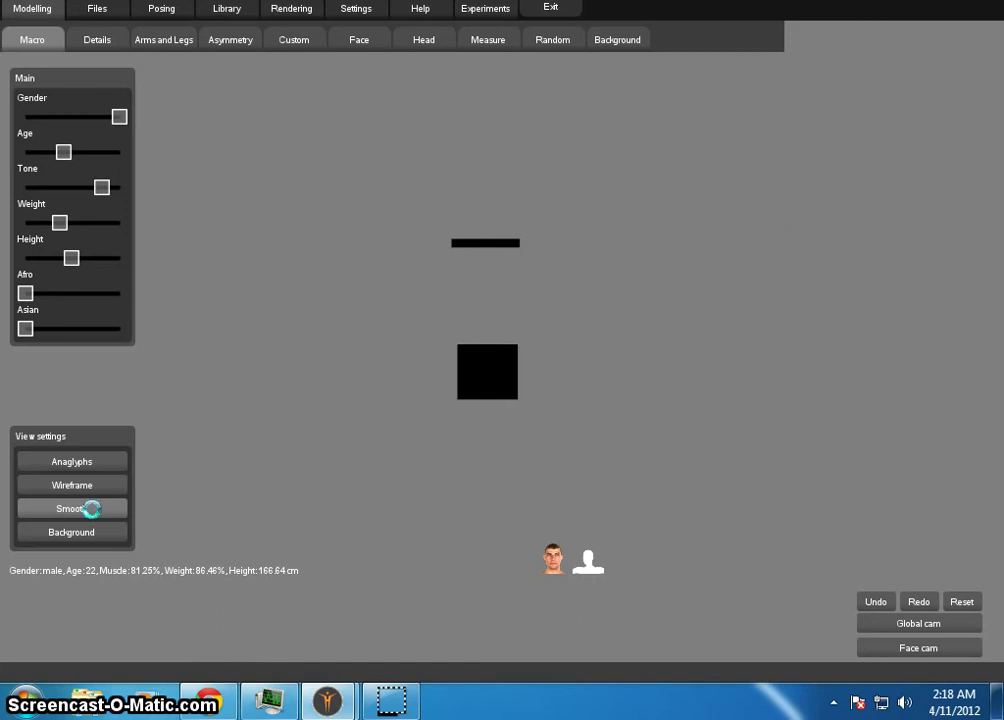
mouse_move(762, 399)
mouse_down()
mouse_move(636, 412)
mouse_move(447, 354)
mouse_move(105, 359)
mouse_move(38, 392)
mouse_move(84, 393)
mouse_move(72, 386)
mouse_up()
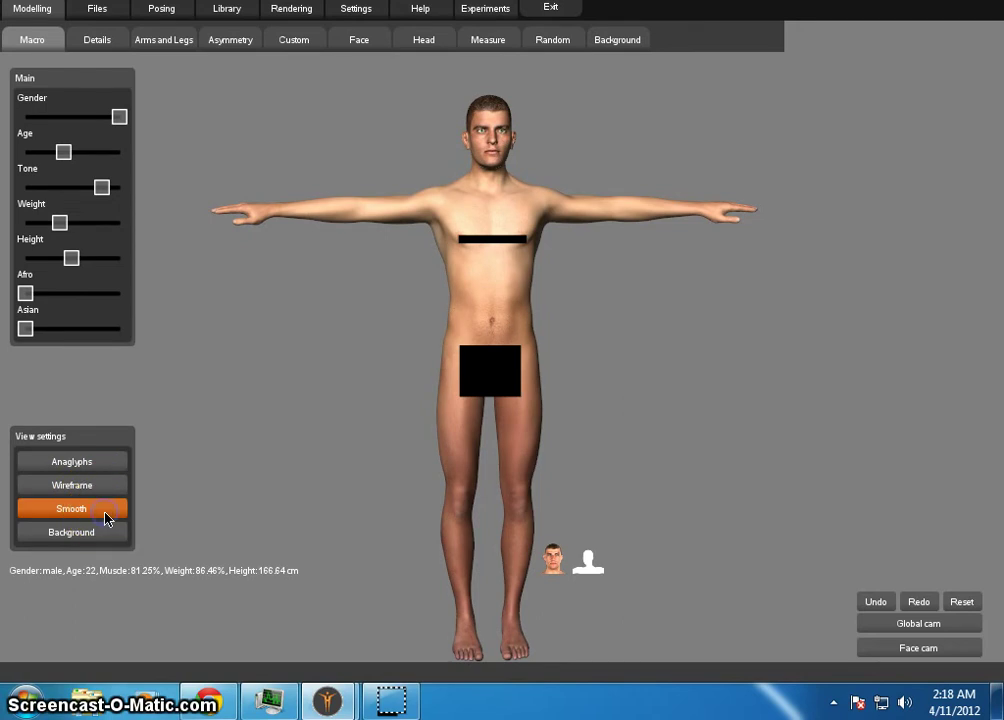
click(105, 511)
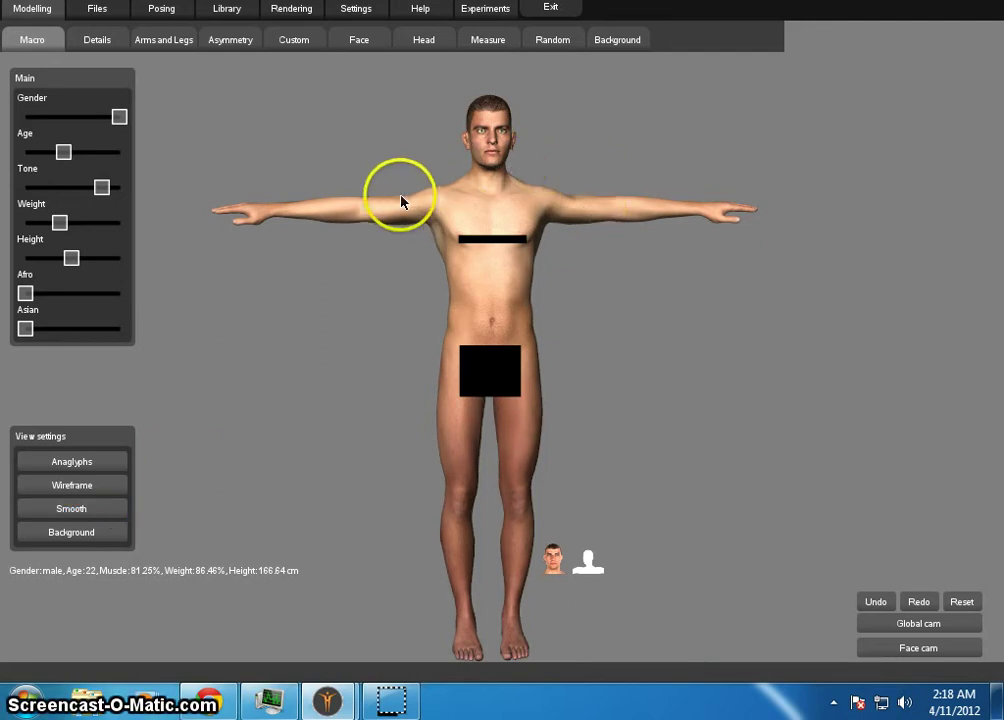
Turn on Wireframe and Smooth, orbit the model, then disable Wireframe keeping Smooth on.
mouse_move(648, 360)
mouse_down()
mouse_move(557, 375)
mouse_move(626, 346)
mouse_up()
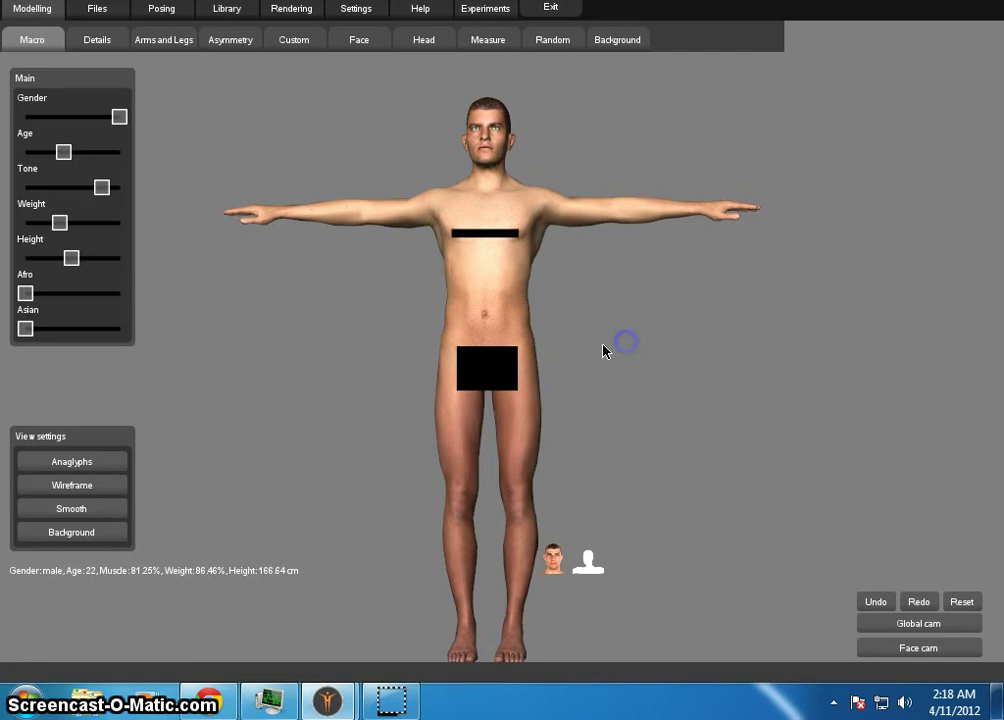
click(84, 488)
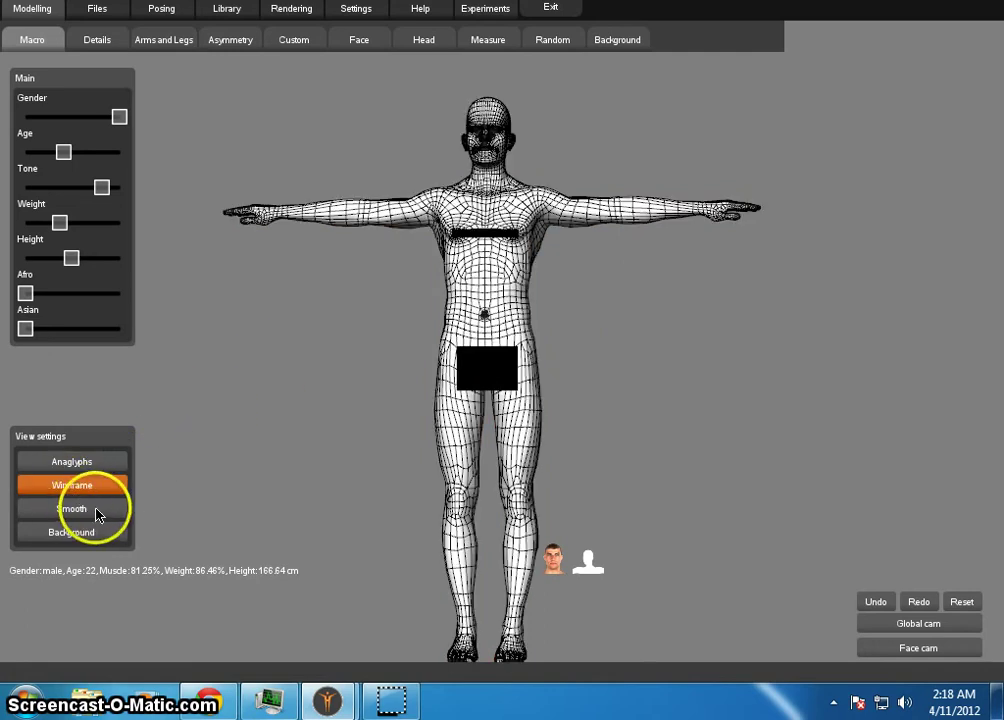
click(98, 513)
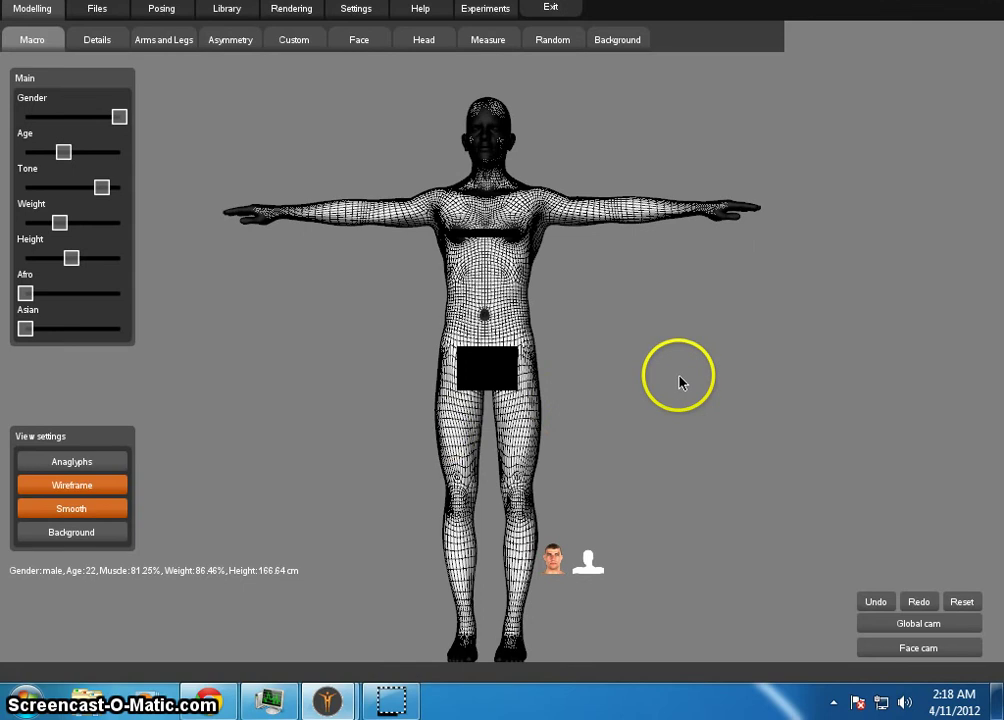
drag(679, 381, 441, 413)
drag(895, 398, 686, 412)
click(55, 486)
drag(786, 385, 53, 365)
drag(688, 388, 16, 398)
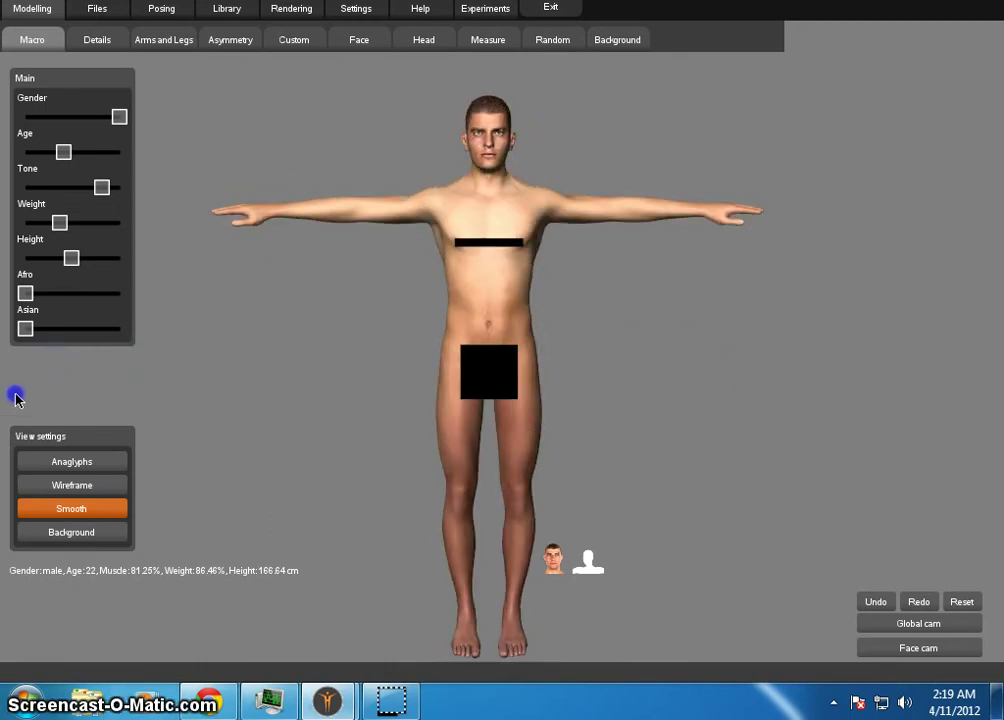
Drag the Afro ethnicity slider to maximum and orbit to view the model's back.
drag(737, 291, 18, 303)
mouse_move(686, 350)
mouse_down()
mouse_move(746, 336)
mouse_move(580, 404)
mouse_move(700, 366)
mouse_move(675, 341)
mouse_move(700, 350)
mouse_up()
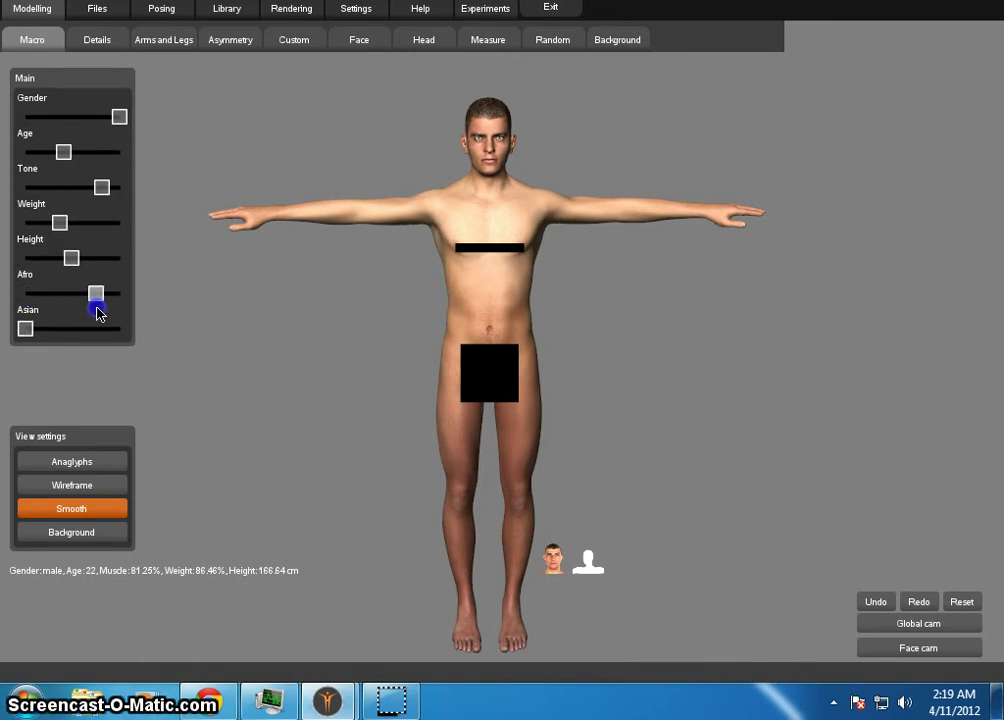
drag(78, 316, 160, 317)
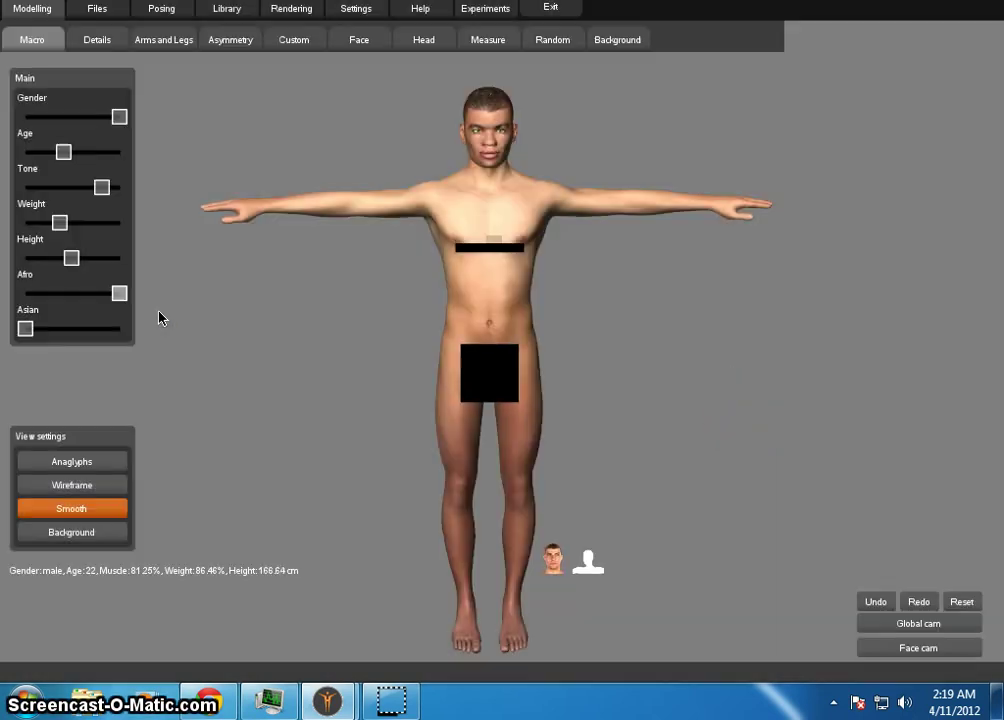
click(742, 418)
drag(769, 381, 892, 369)
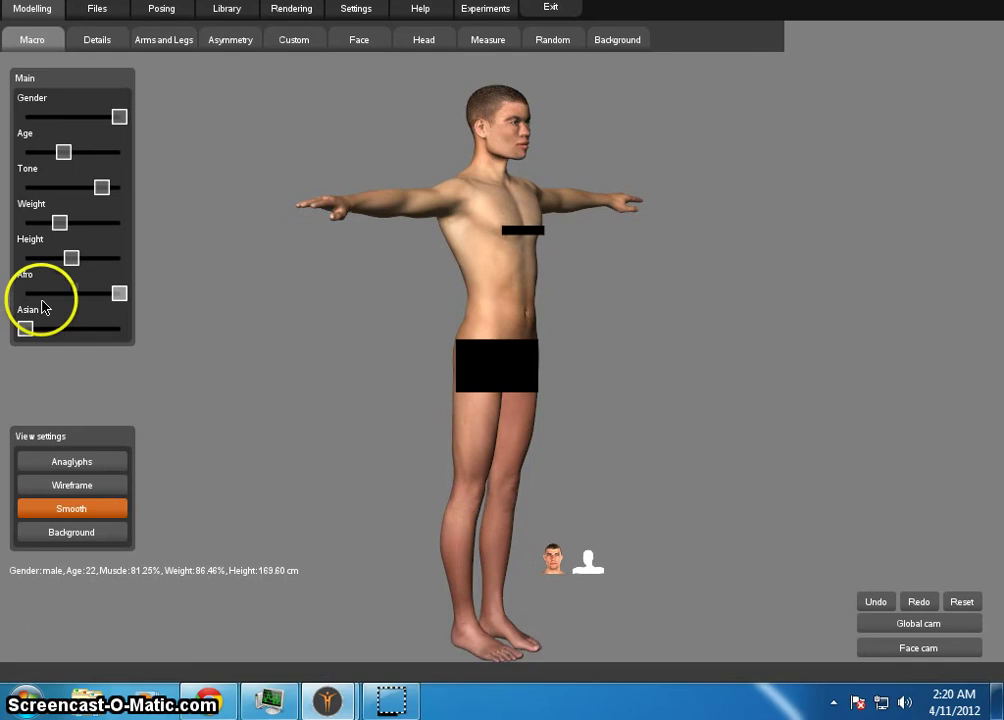
Reset Afro ethnicity to zero, orbit the model, then set Asian ethnicity to maximum.
drag(121, 293, 25, 293)
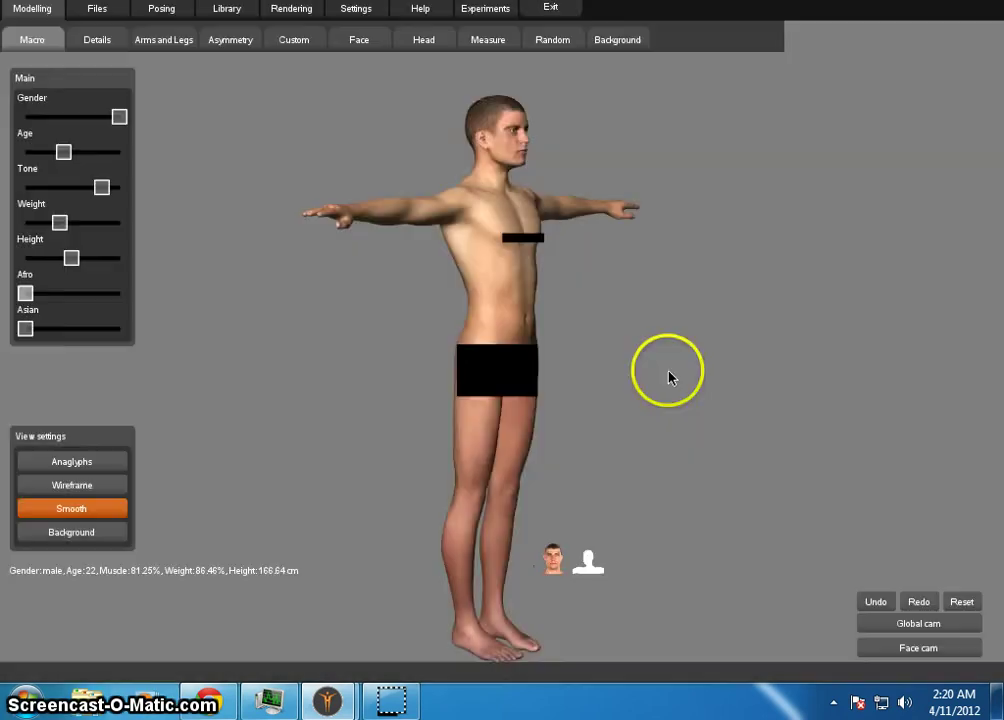
drag(670, 376, 704, 375)
drag(325, 336, 347, 346)
drag(25, 328, 421, 347)
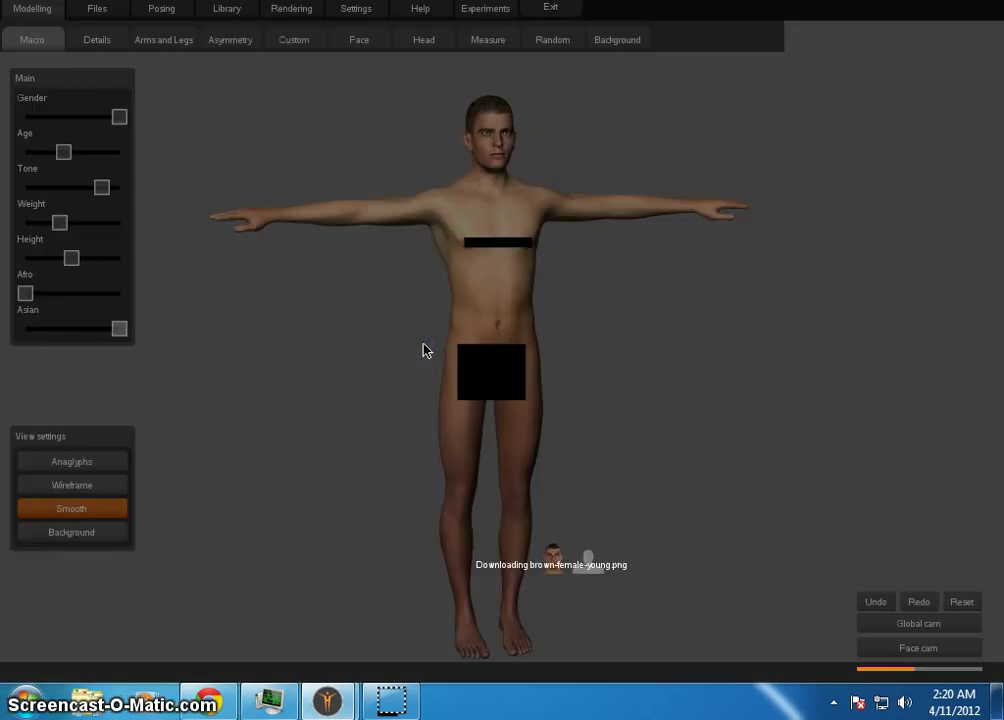